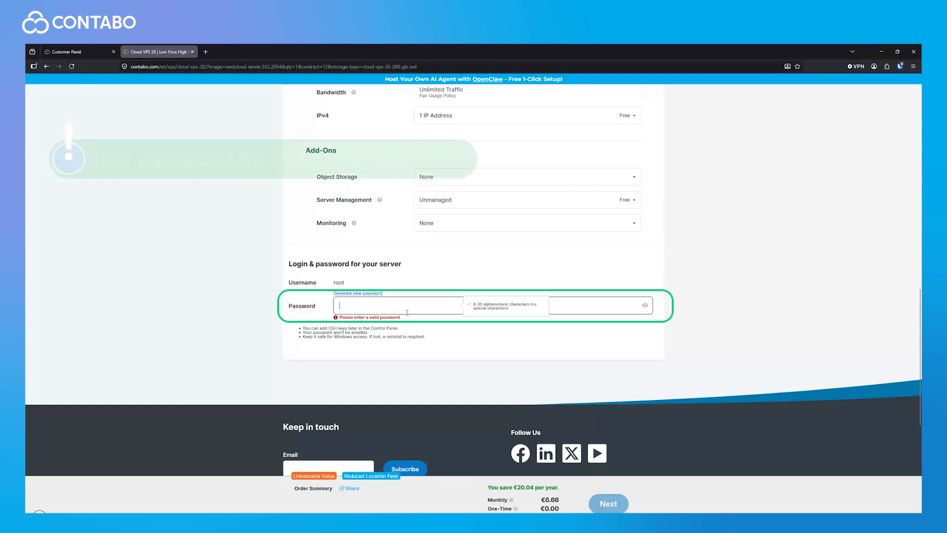
Step: Enter a root password for the server on the Contabo order page, clearing the password error
type("•••")
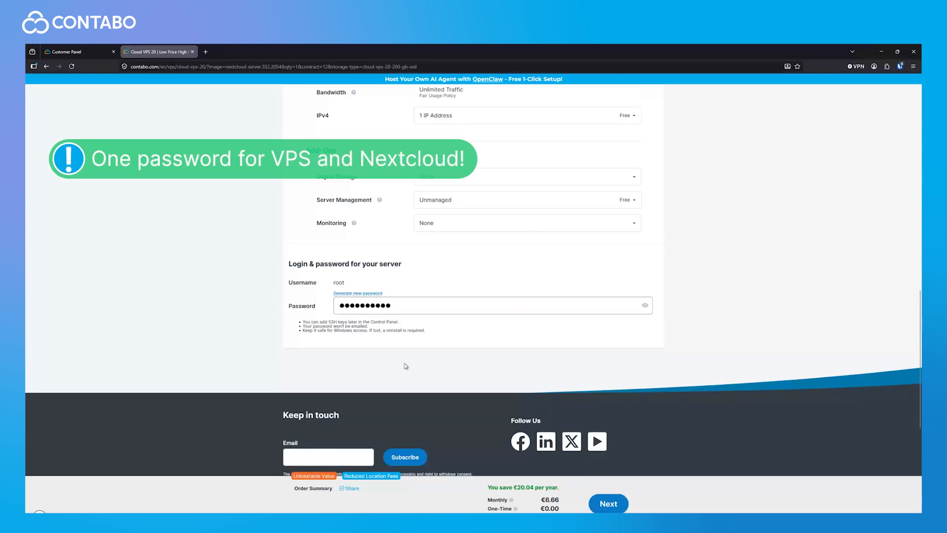
scroll(406, 366, "up", 4)
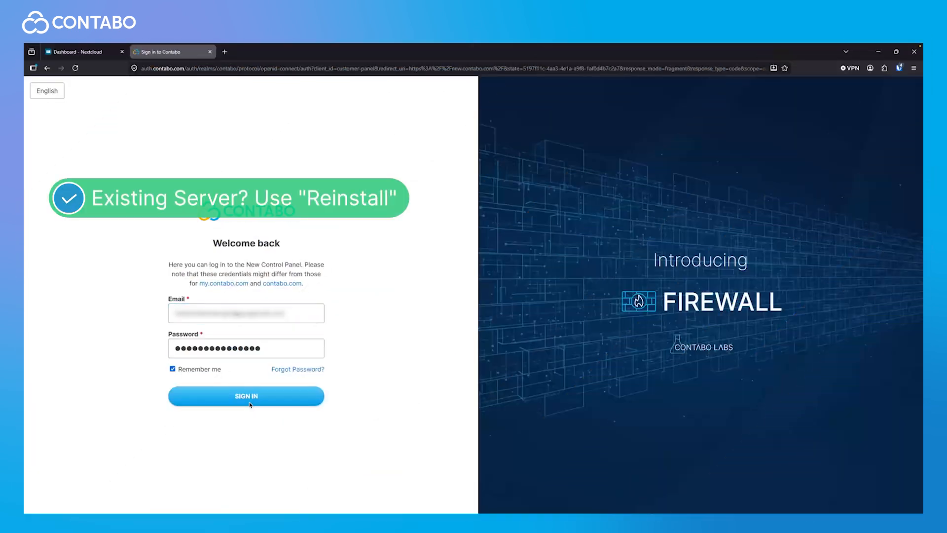
Step: Sign in and reinstall the VPS with the Nextcloud application, setting an admin password and confirming
left_click(249, 402)
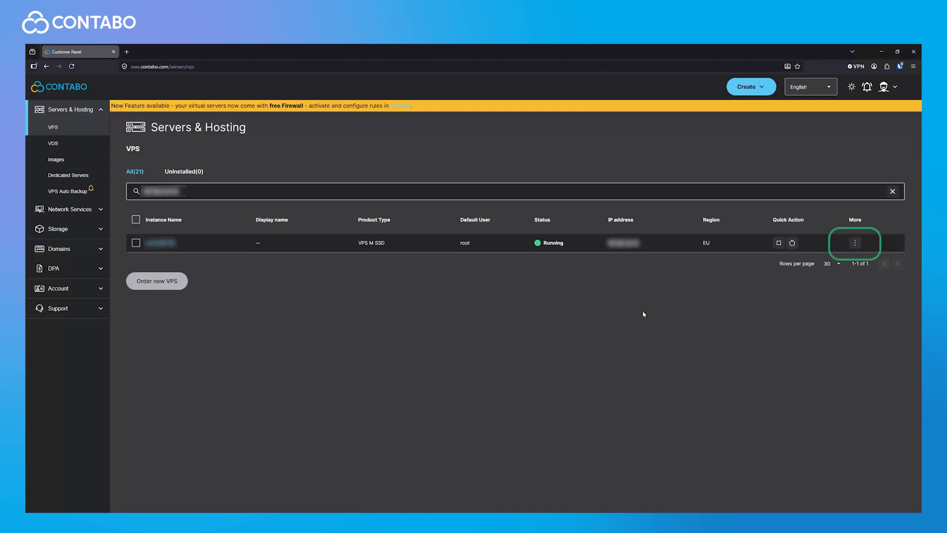
left_click(854, 243)
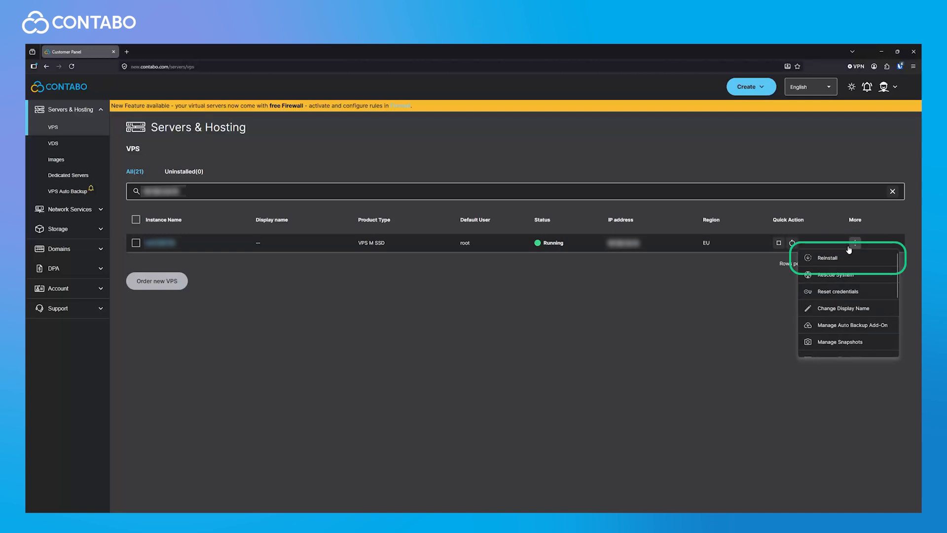
left_click(830, 256)
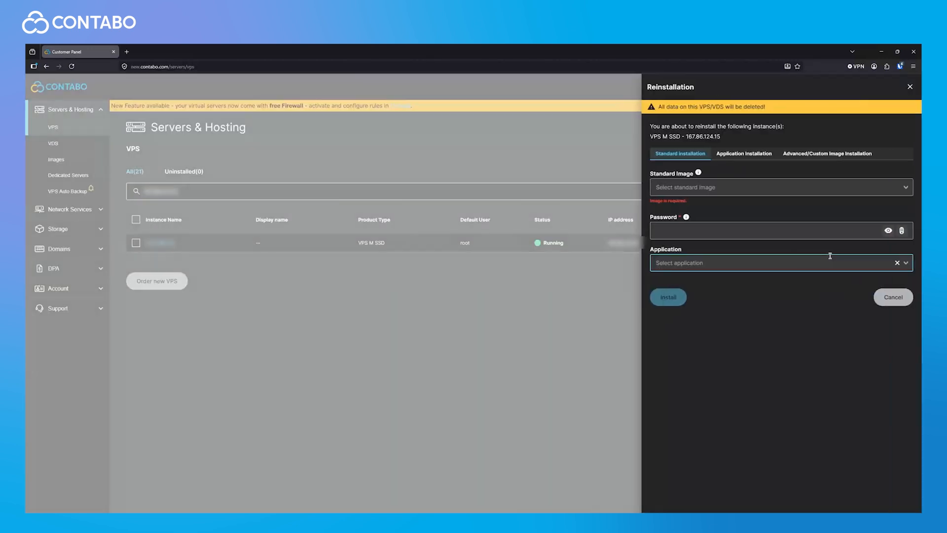
left_click(740, 155)
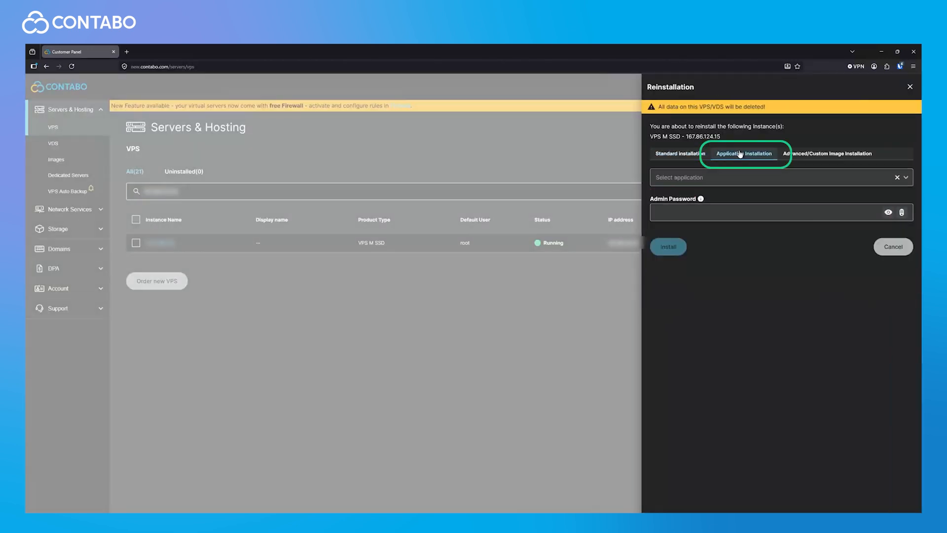
left_click(713, 178)
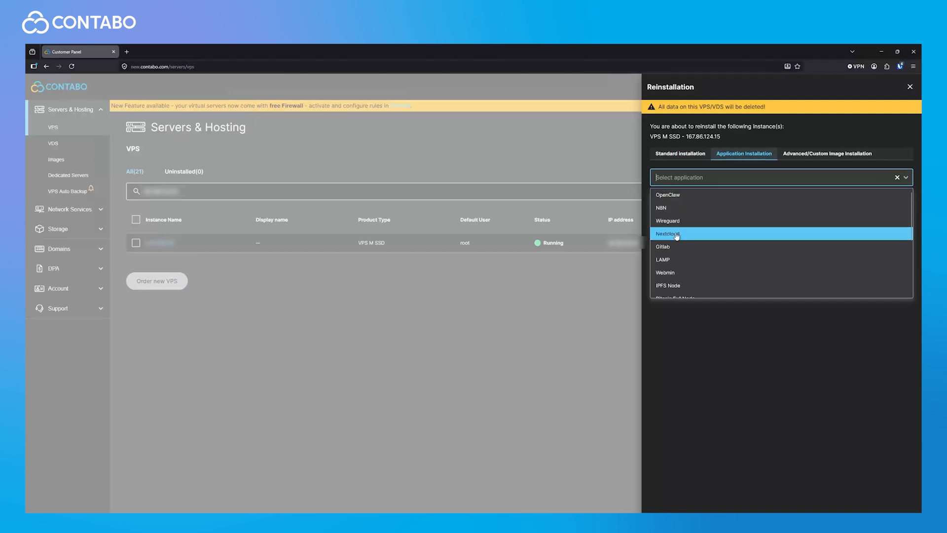
left_click(676, 234)
left_click(680, 210)
type("••••••••••••••")
left_click(667, 280)
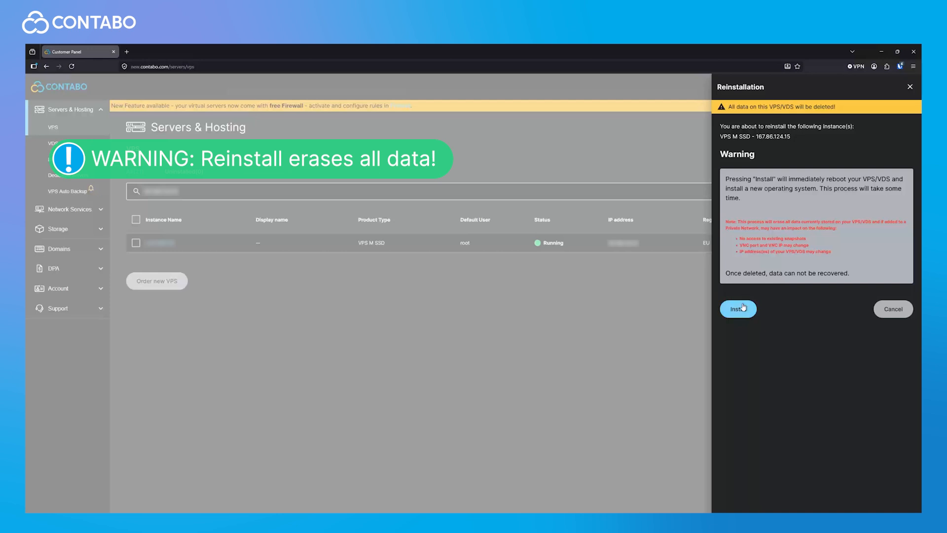
left_click(744, 307)
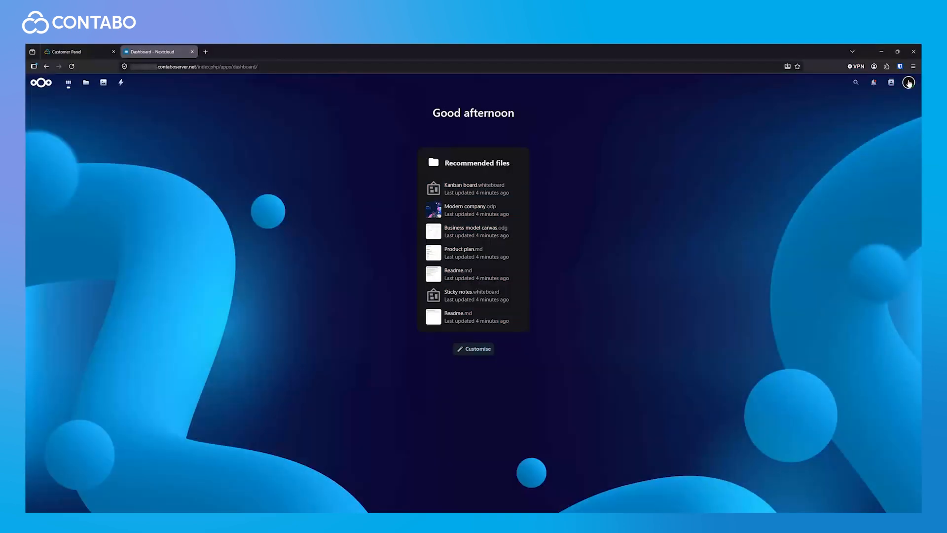
Step: Start a new Nextcloud account with account name 'test' and display name 'test'
left_click(909, 82)
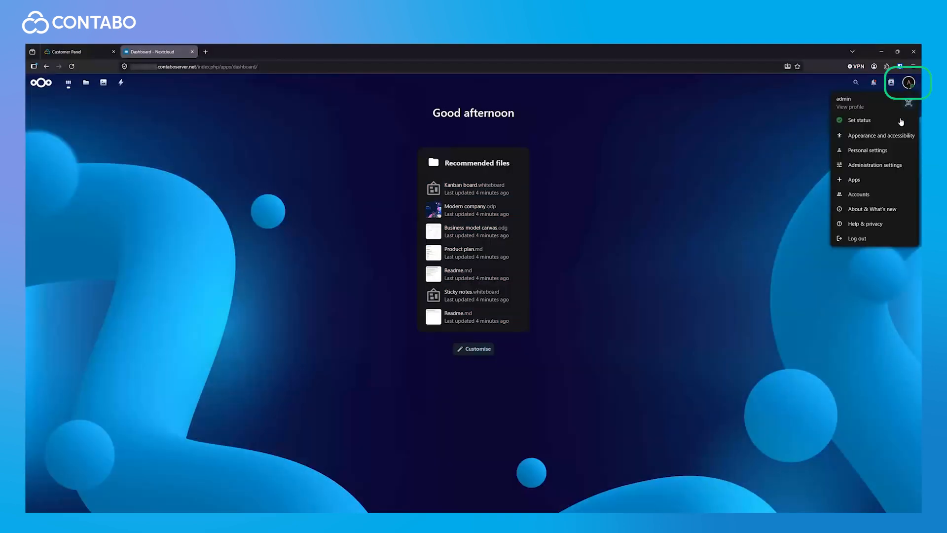
left_click(861, 196)
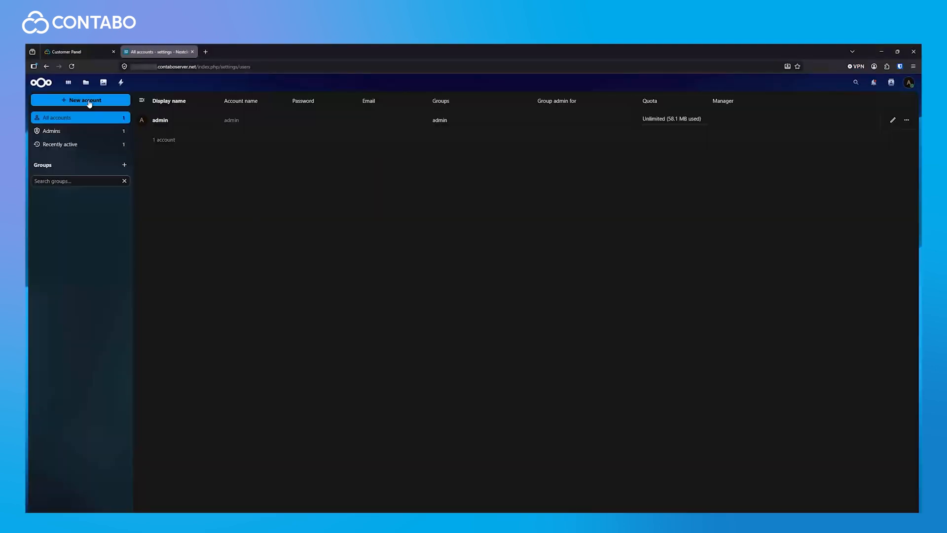
left_click(88, 101)
type("test")
left_click(429, 239)
type("test")
Step: Give the test account a password, an email address, the admin group and a 1 GB quota
left_click(428, 270)
type("••••••••••••••••••••••")
key("Tab")
type("test@test.de")
left_click(469, 308)
left_click(426, 322)
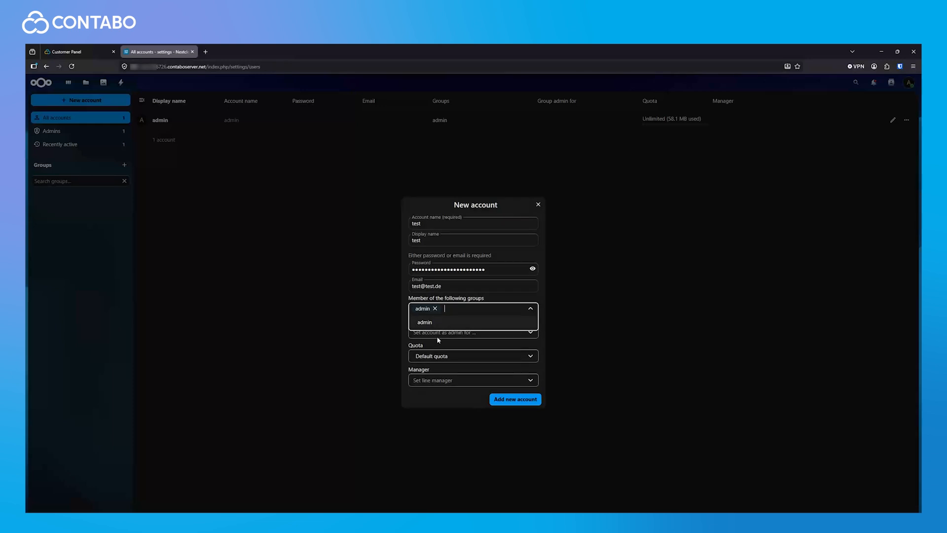
left_click(436, 356)
left_click(424, 395)
left_click(434, 379)
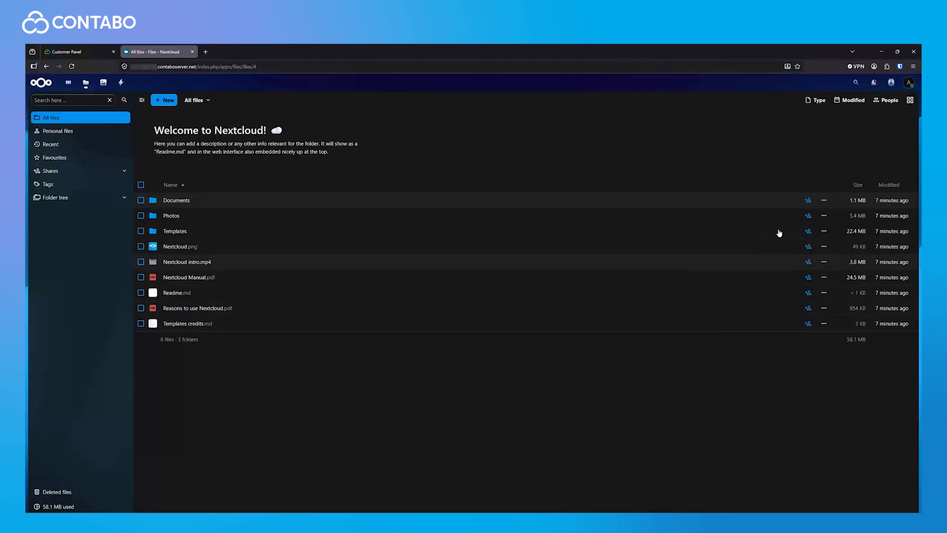
Step: Share the Documents folder with the test user as view only
left_click(809, 201)
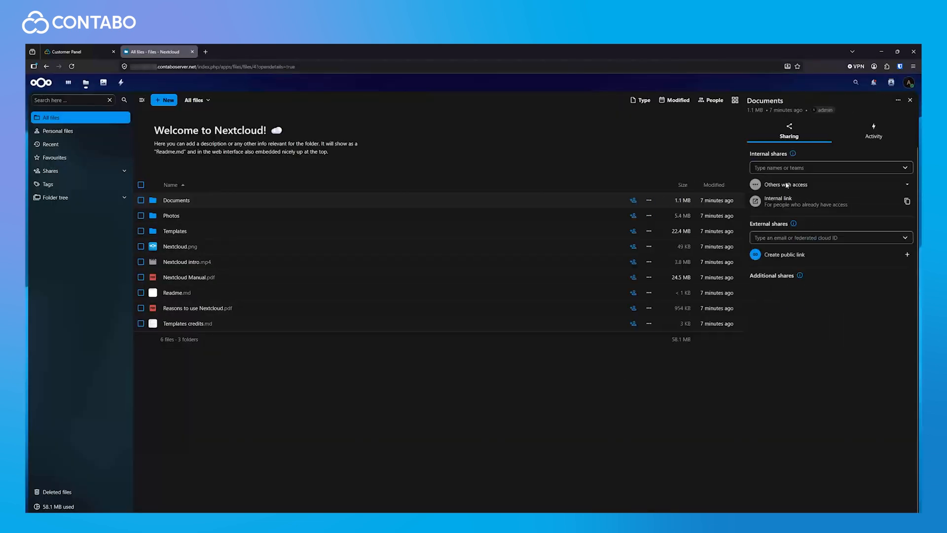
left_click(782, 168)
type("te")
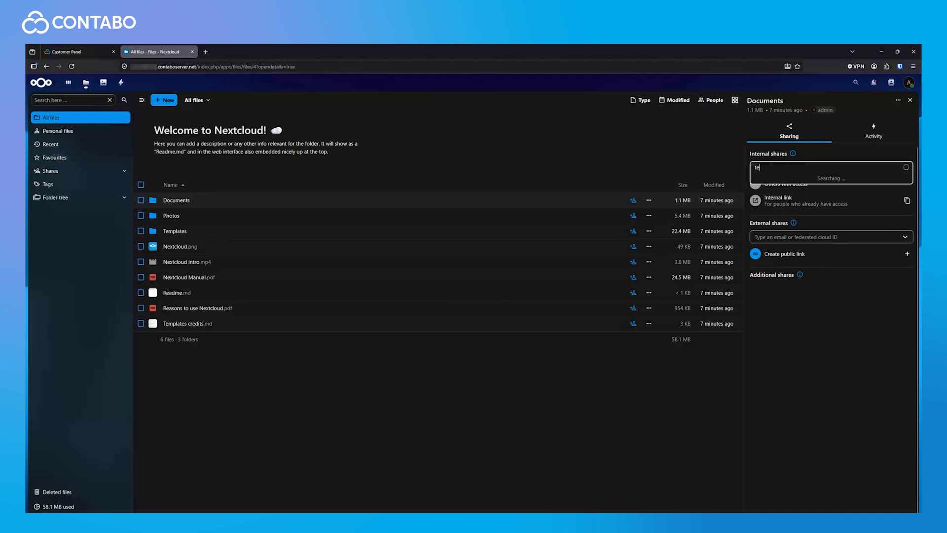
type("st")
left_click(781, 186)
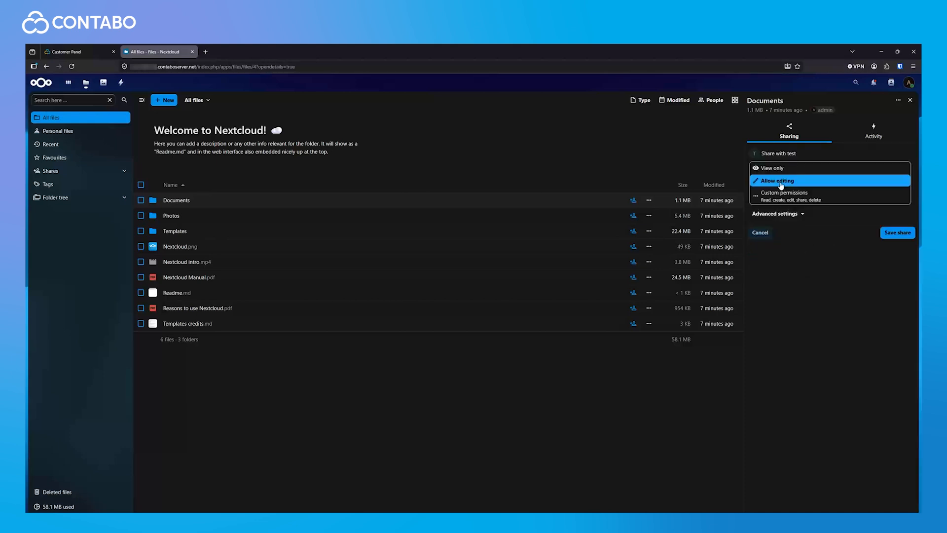
left_click(775, 168)
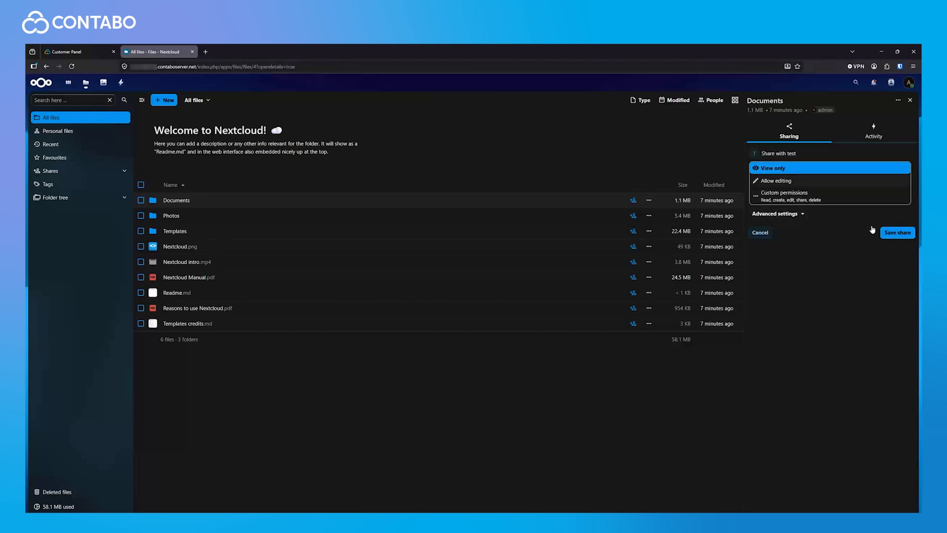
left_click(892, 235)
Step: Create a public link for Documents with an expiration date and password protection
left_click(906, 273)
left_click(907, 272)
left_click(892, 288)
left_click(784, 232)
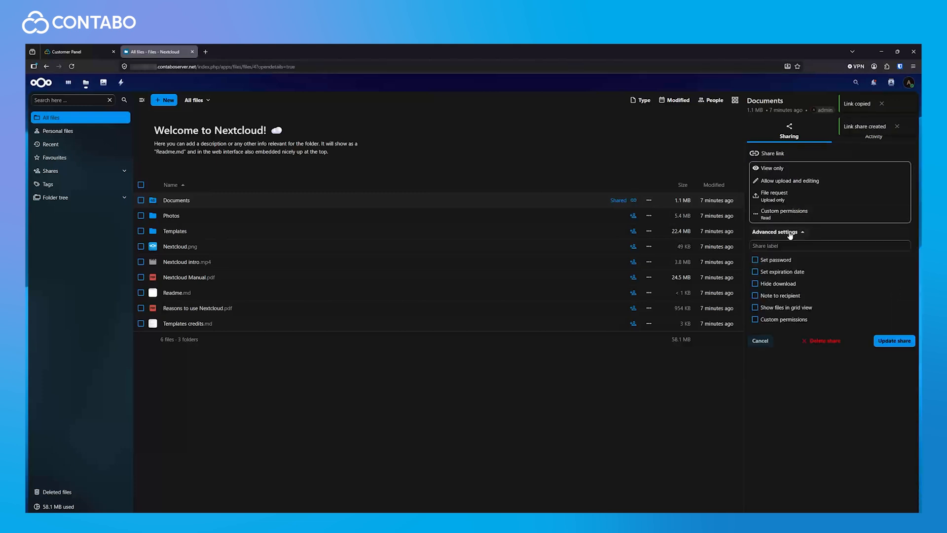
left_click(795, 271)
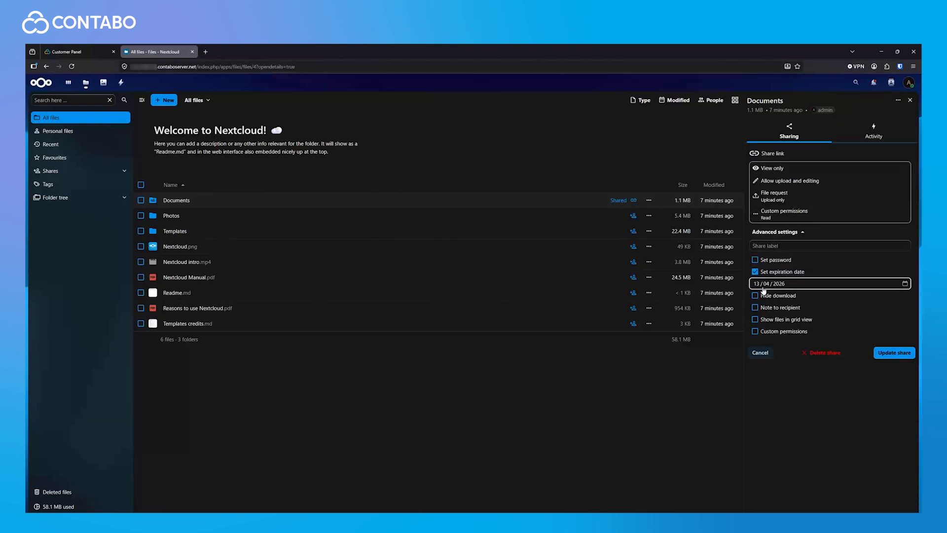
left_click(755, 260)
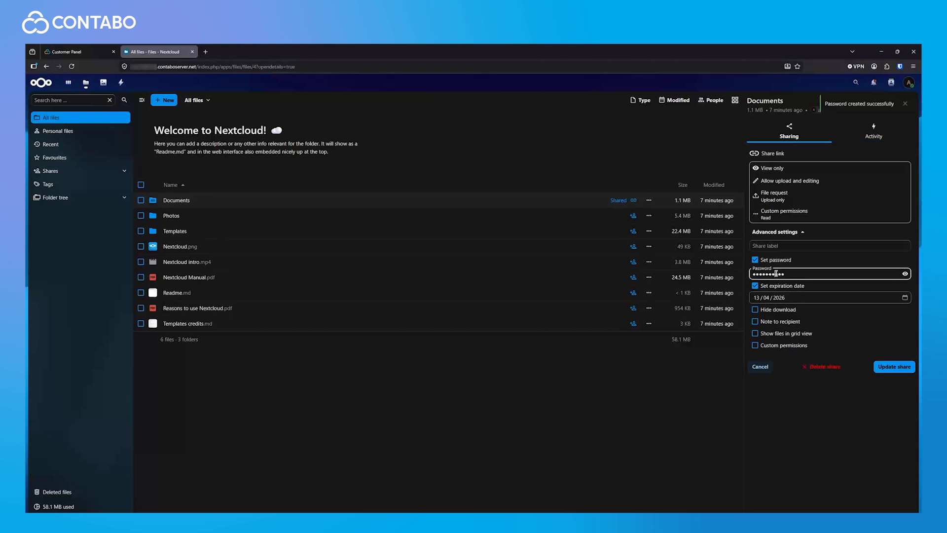
left_click(894, 368)
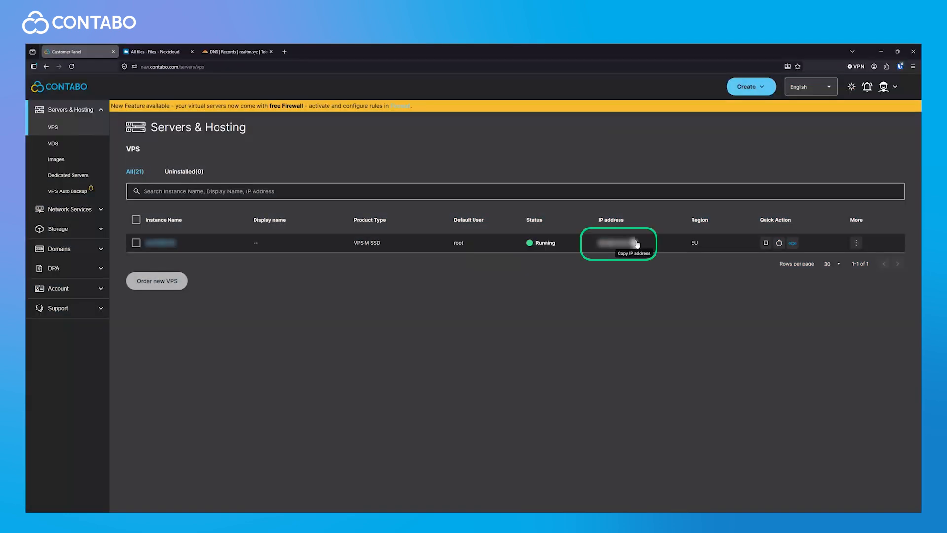
Step: Add a DNS-only Cloudflare A record 'cloud' pointing to 167.86.124.15
left_click(635, 243)
left_click(221, 50)
left_click(686, 216)
type("cloud")
left_click(519, 269)
key("ctrl+v")
left_click(571, 269)
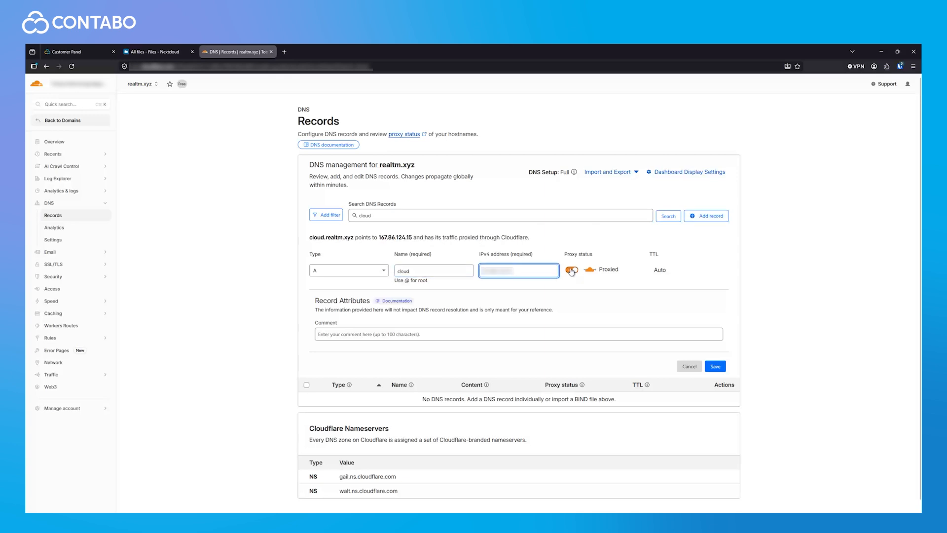
left_click(716, 367)
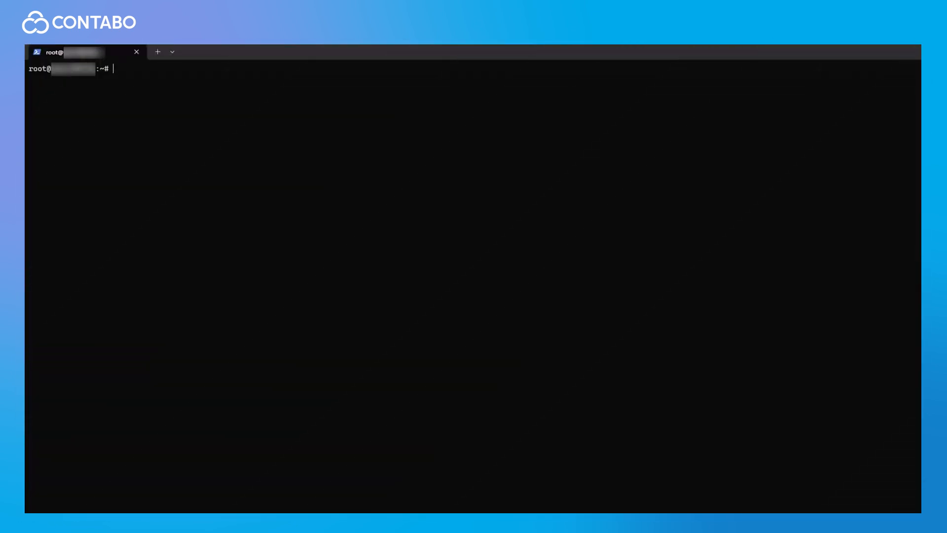
type("cd /var/lib/do")
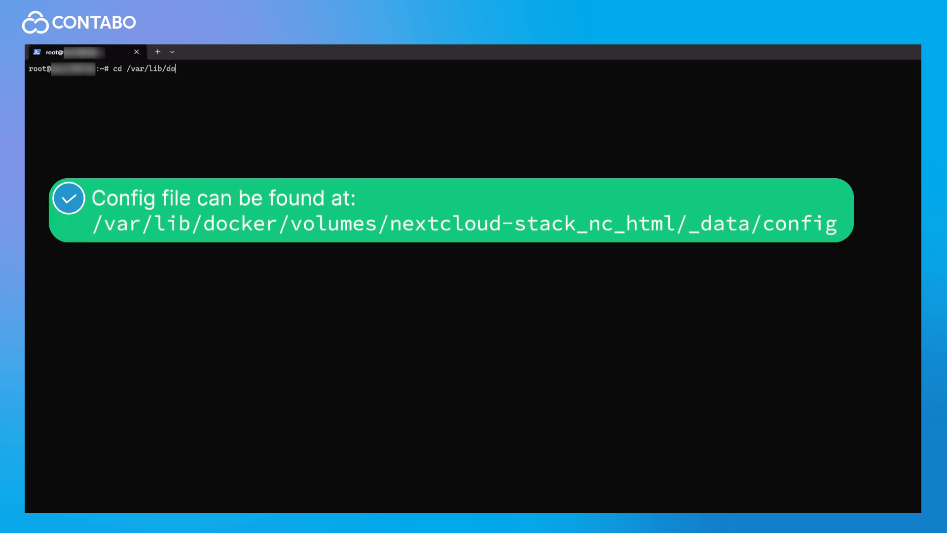
type("cker/volumes/n")
Step: Go to the nc_html volume's config folder and open config.php in nano
key("Tab")
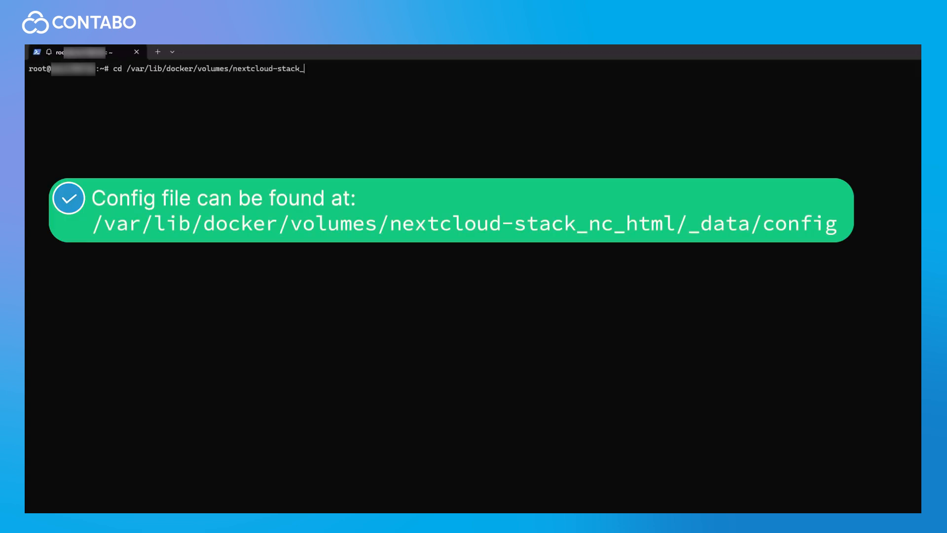
type("nc")
key("Tab")
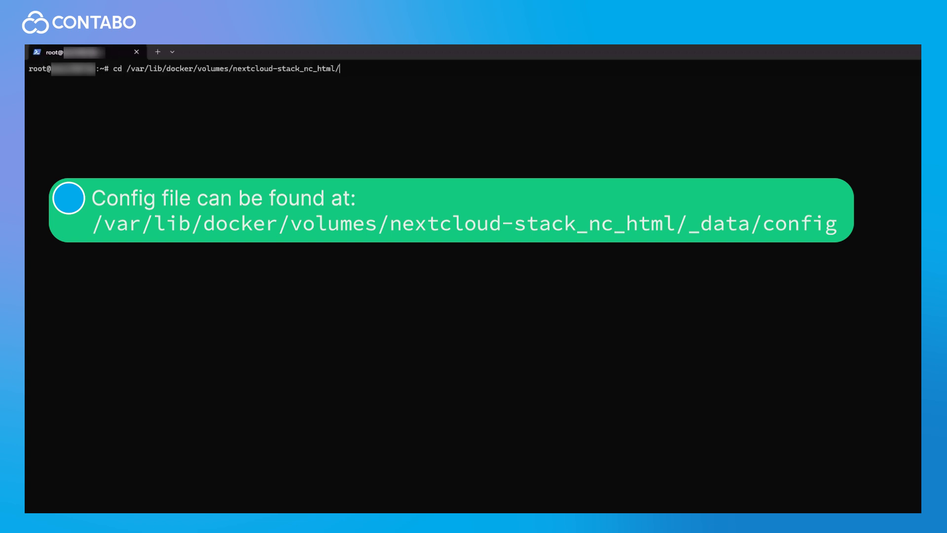
key("Tab")
type("conf")
key("Tab")
key("Return")
type("nano config.php")
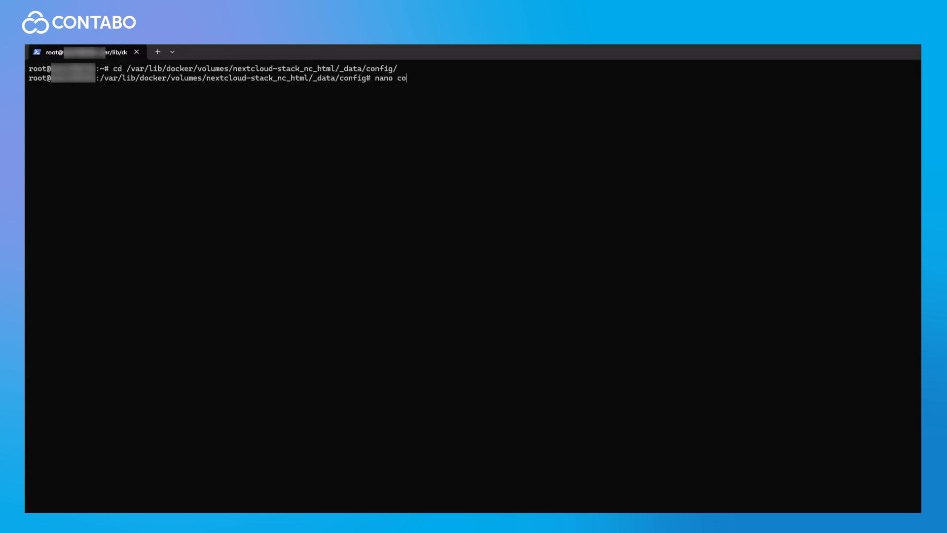
key("Return")
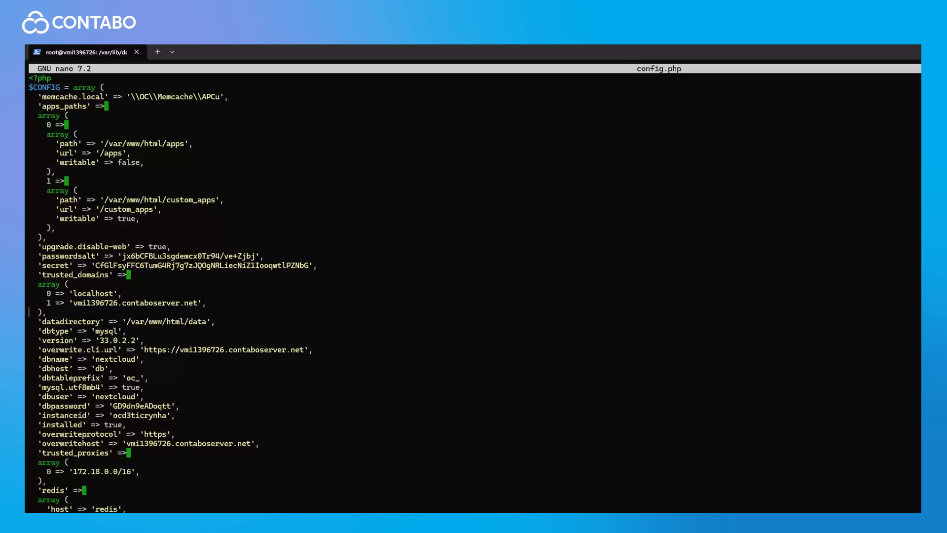
Step: Add 2 => 'cloud.realtm.xyz' to trusted_domains, then open the stack's Caddyfile in nano
key("Return")
type("2 => 'cloud.realtm.xyz',")
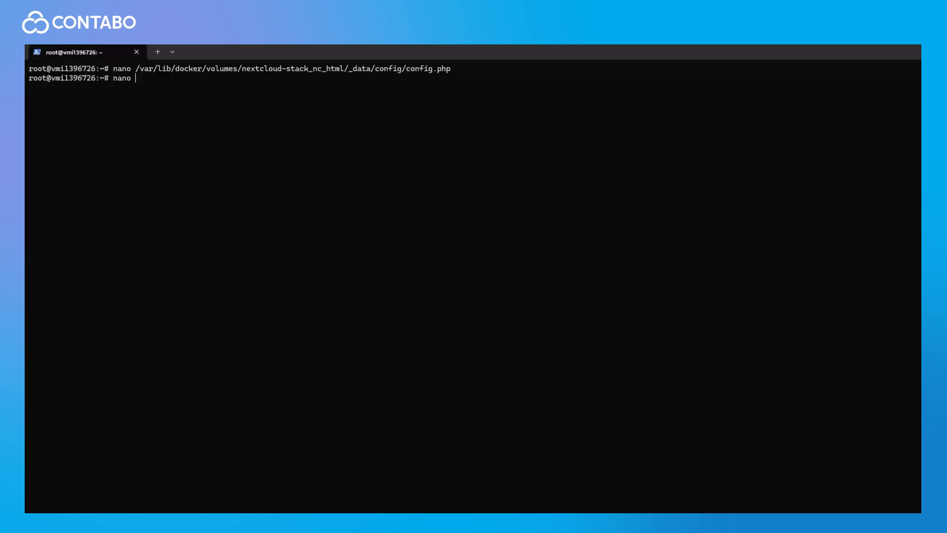
type("/opt/nextcloud-stack/Caddyfile")
key("Return")
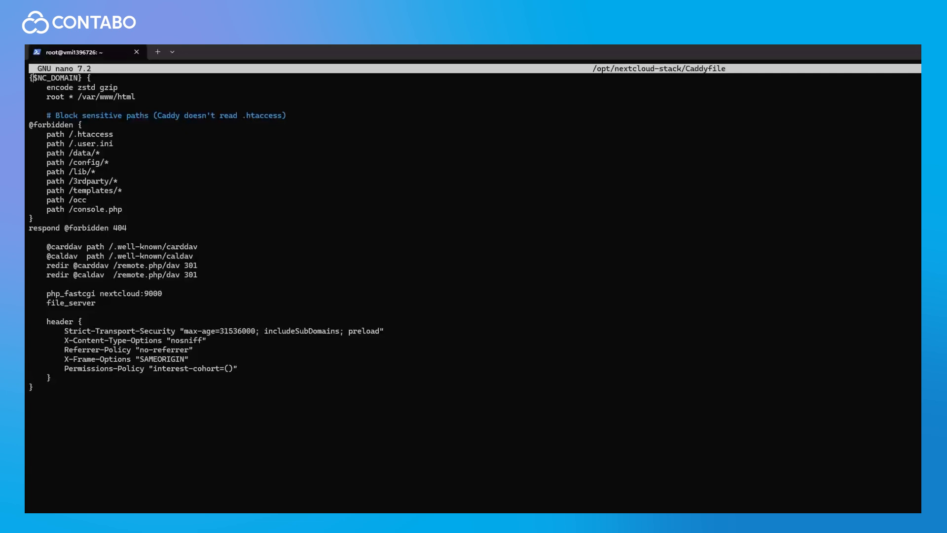
Step: Append ', cloud.realtm.xyz' to the Caddyfile site address and move to /opt/nextcloud-stack
type(", cloud.realtm.xyz")
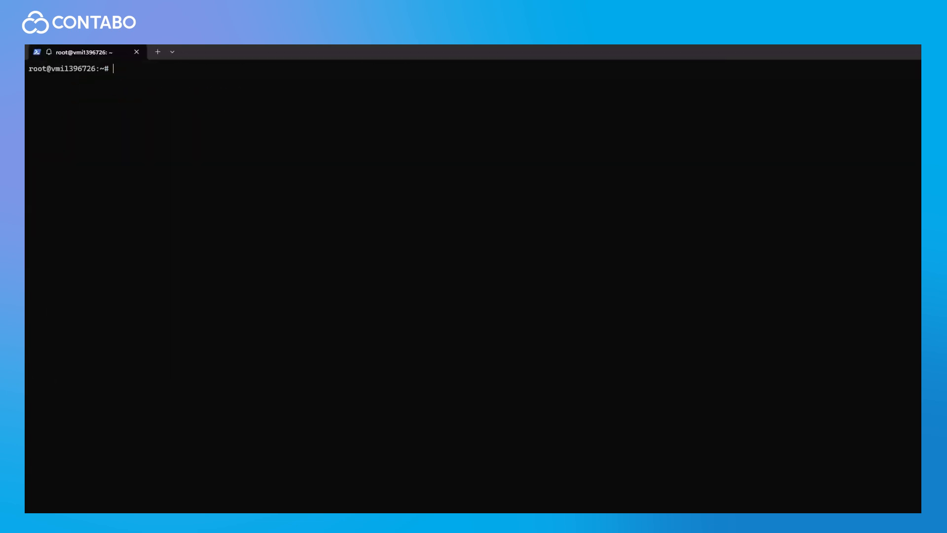
type("cd /")
type("opt/")
type("n")
key("Tab")
key("Return")
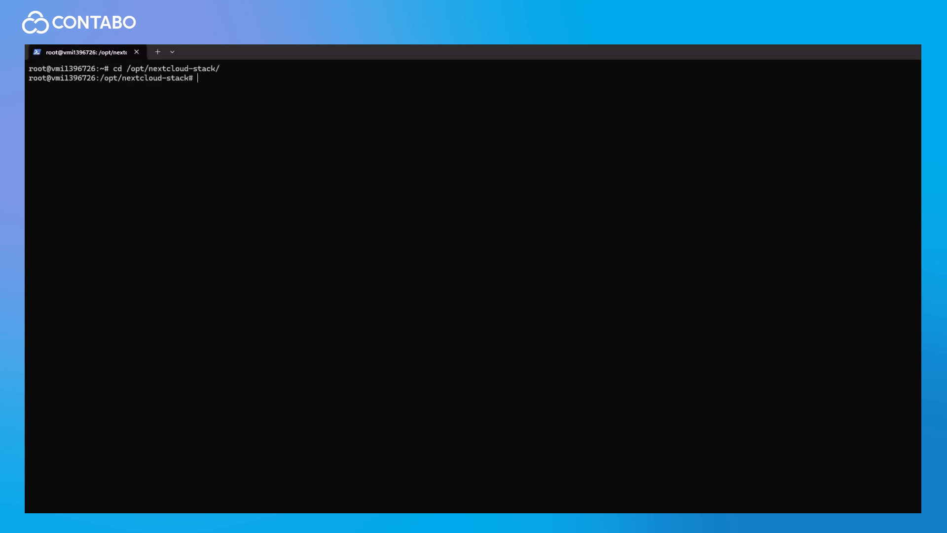
Step: Delete Nextcloud's overwritehost setting via occ and restart the caddy container
type("docker compose exec -u www-data nextcloud php occ config:system:delete overwritehost")
key("Return")
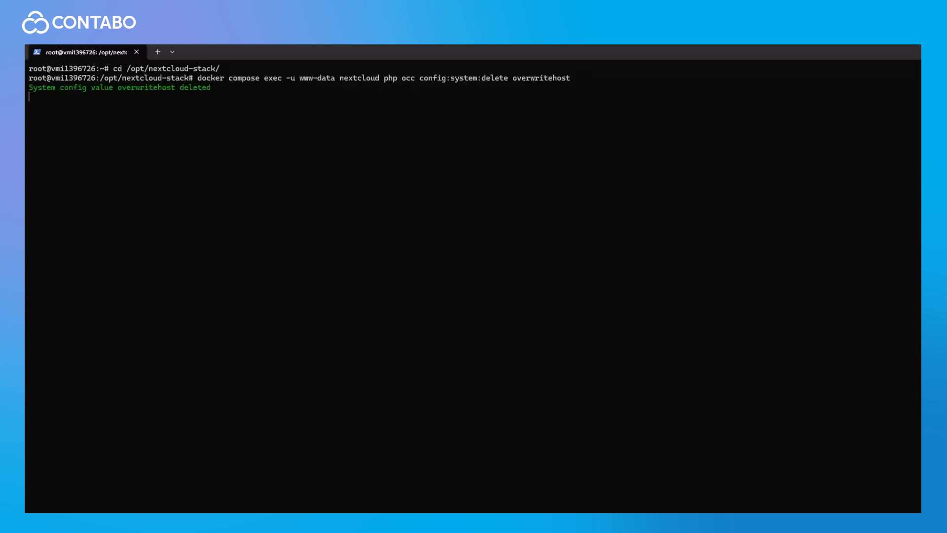
key("ctrl+l")
type("docker compose")
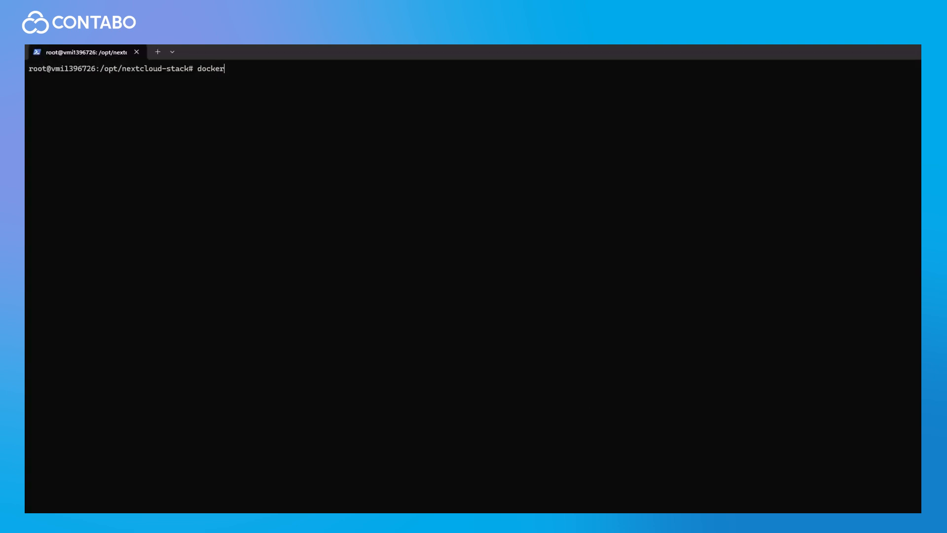
type(" restart caddy")
key("Return")
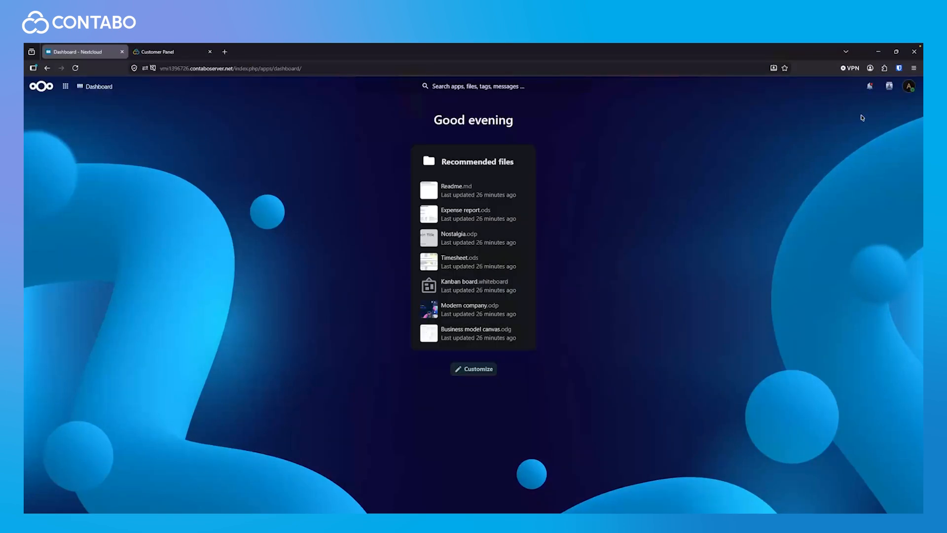
Step: Open Administration settings to confirm Nextcloud Hub 26 Spring (34.0.0) is up to date
left_click(909, 87)
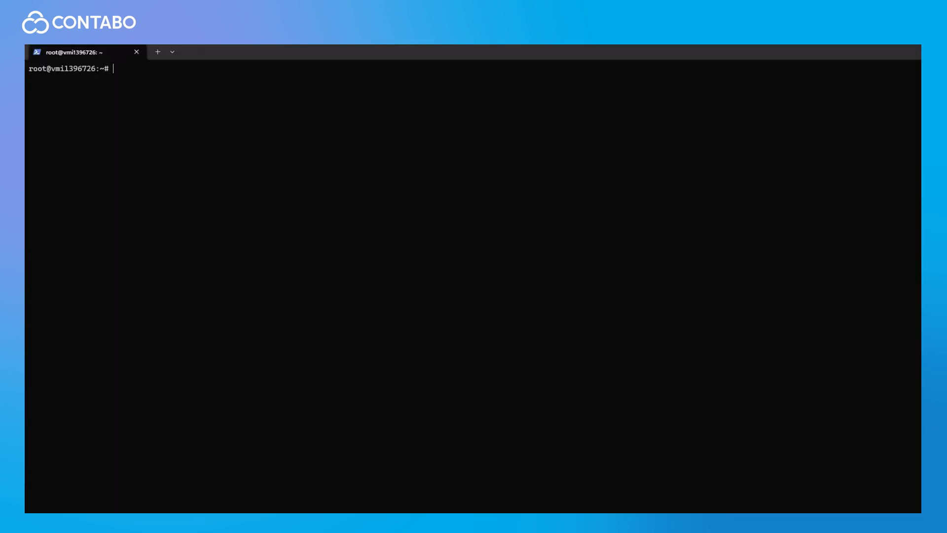
Step: In /opt/nextcloud-stack, run docker compose pull for the latest images, then start docker compose up
type("cd /opt/ne")
key("Tab")
key("Return")
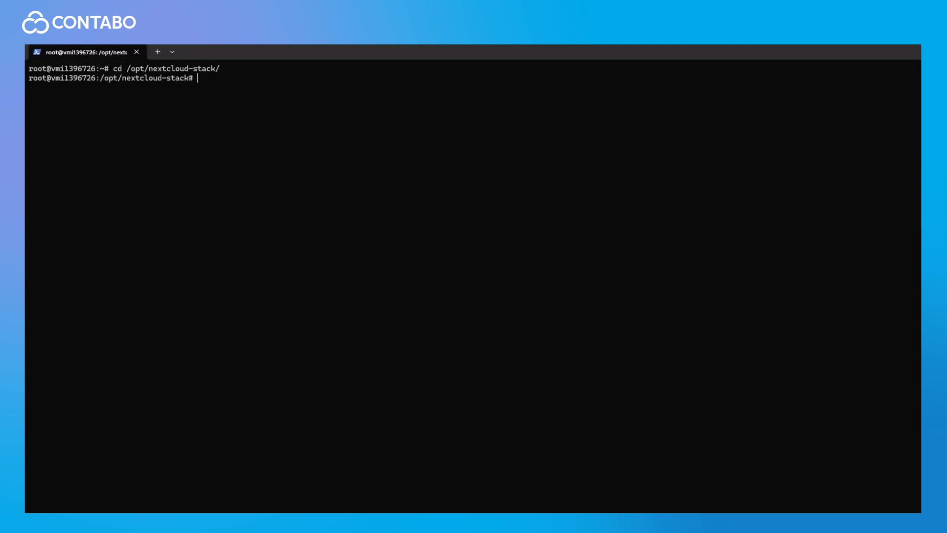
key("ctrl+l")
type("docker compose pull")
key("Return")
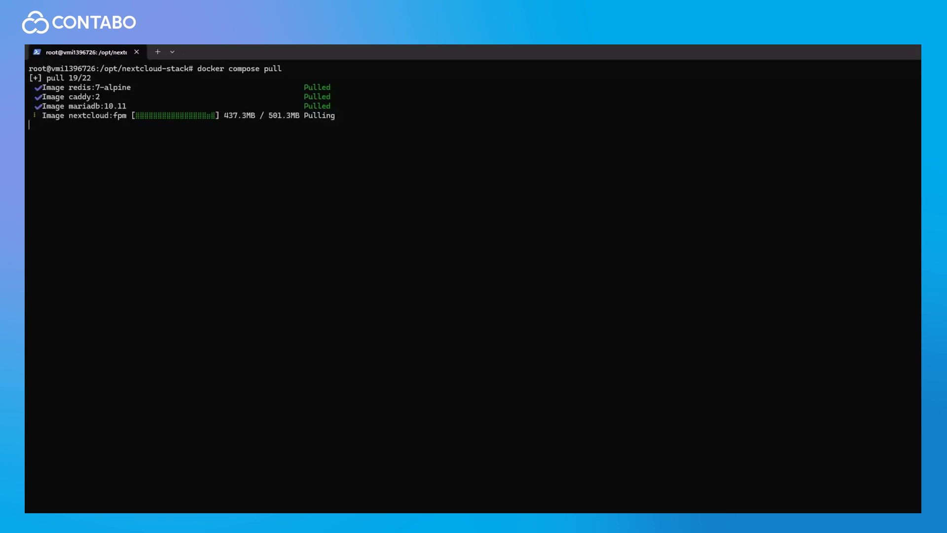
type("docker compose u")
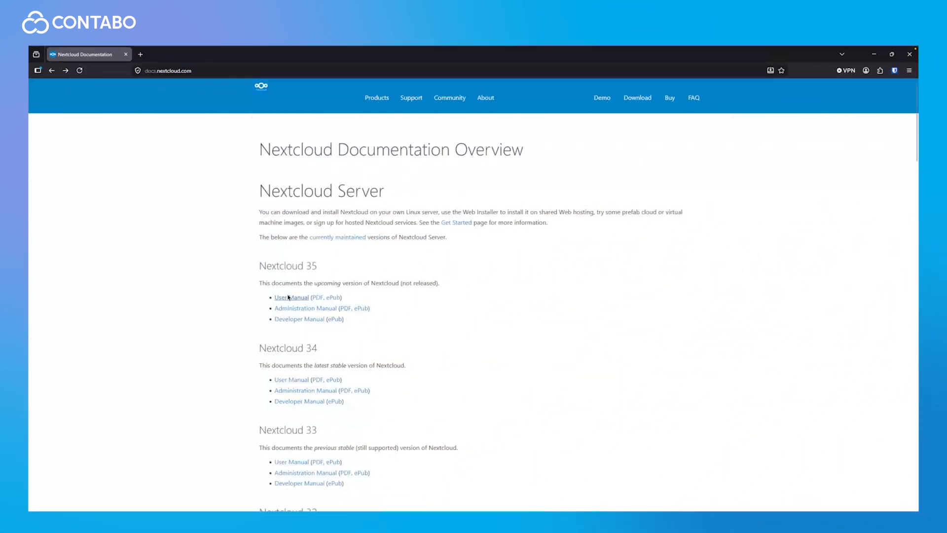
Step: Open the Nextcloud 35 User Manual page 'The Nextcloud web interface' at its Dashboard section
left_click(292, 299)
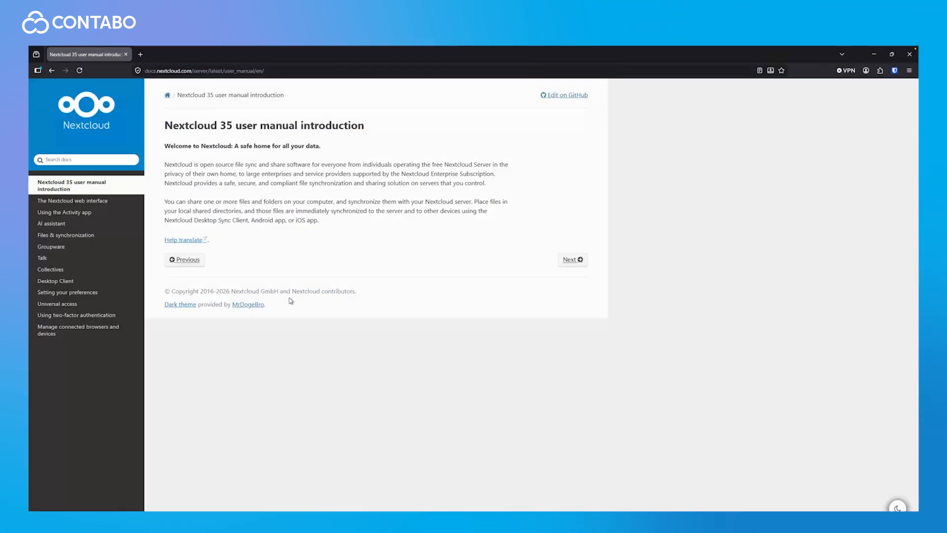
left_click(106, 200)
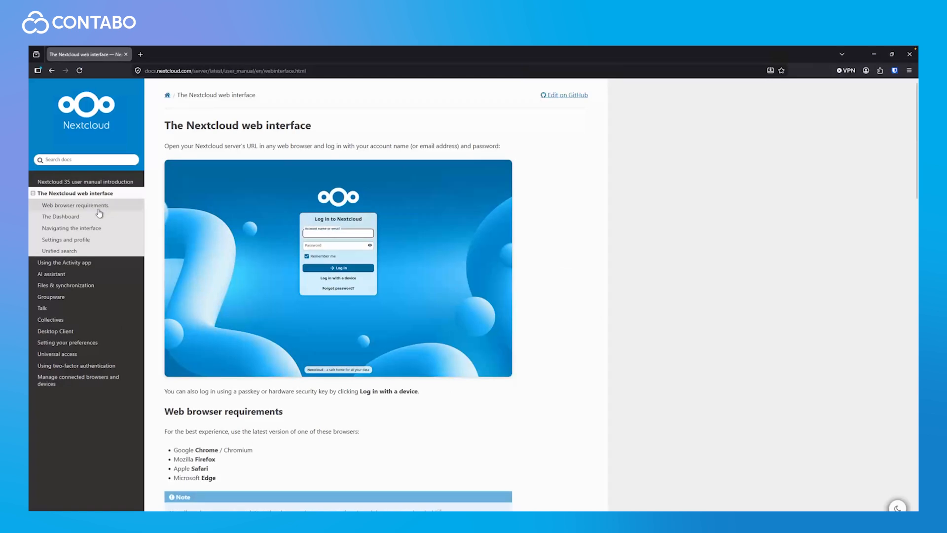
left_click(99, 213)
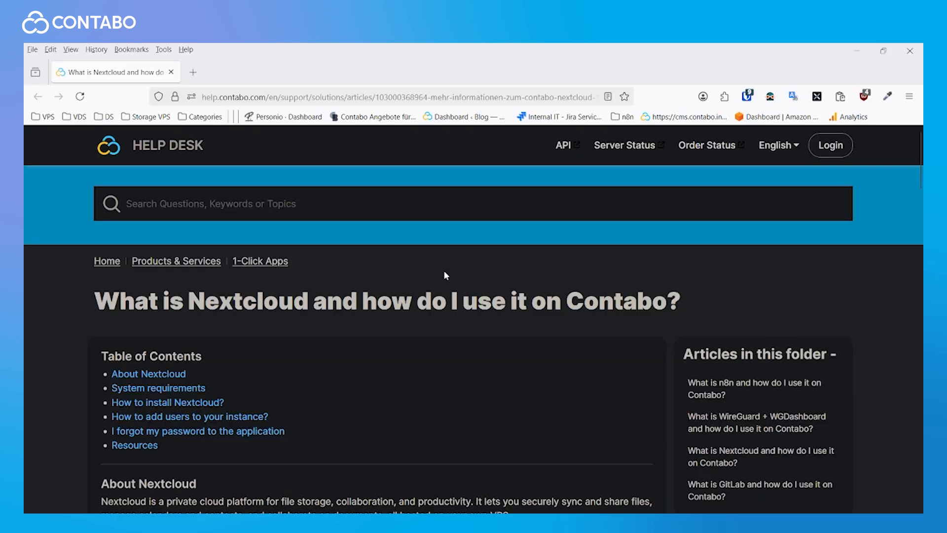
scroll(444, 271, "down", 15)
scroll(445, 263, "down", 20)
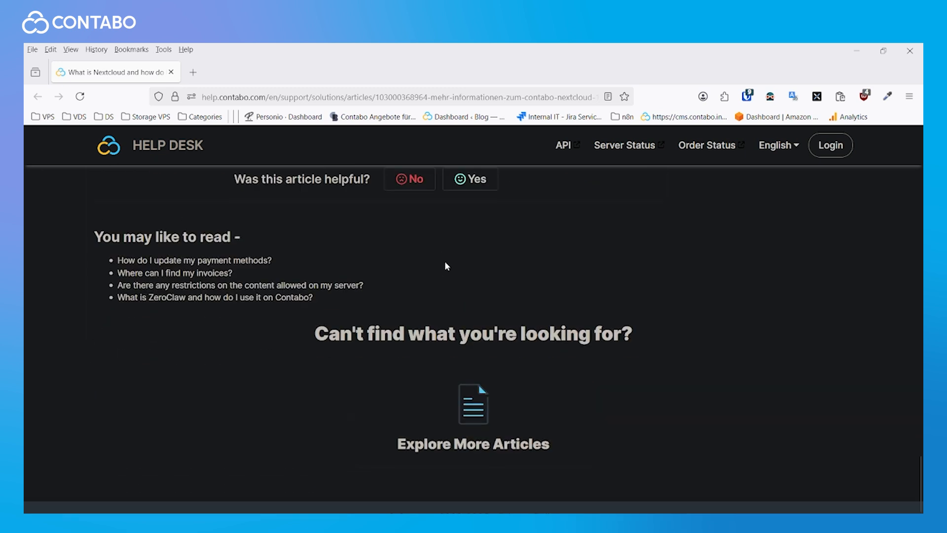
scroll(446, 267, "down", 1)
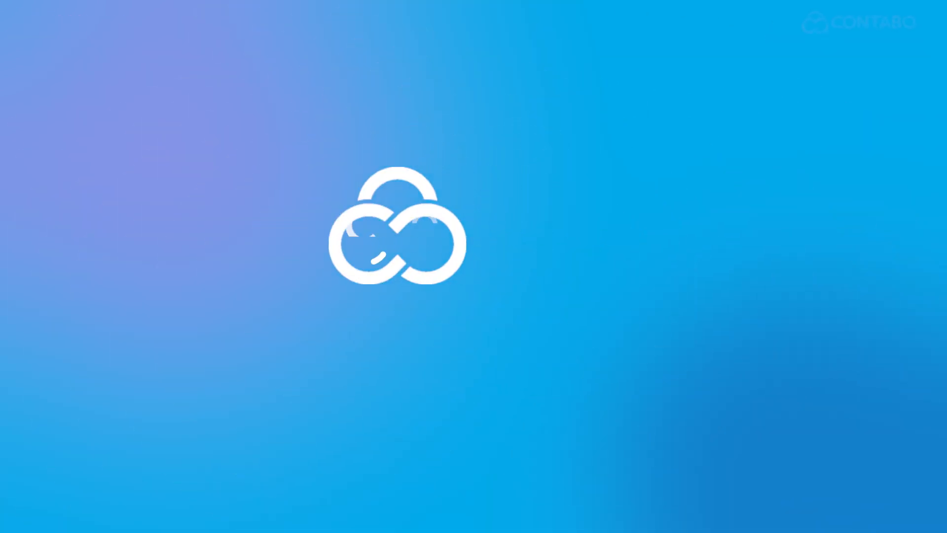